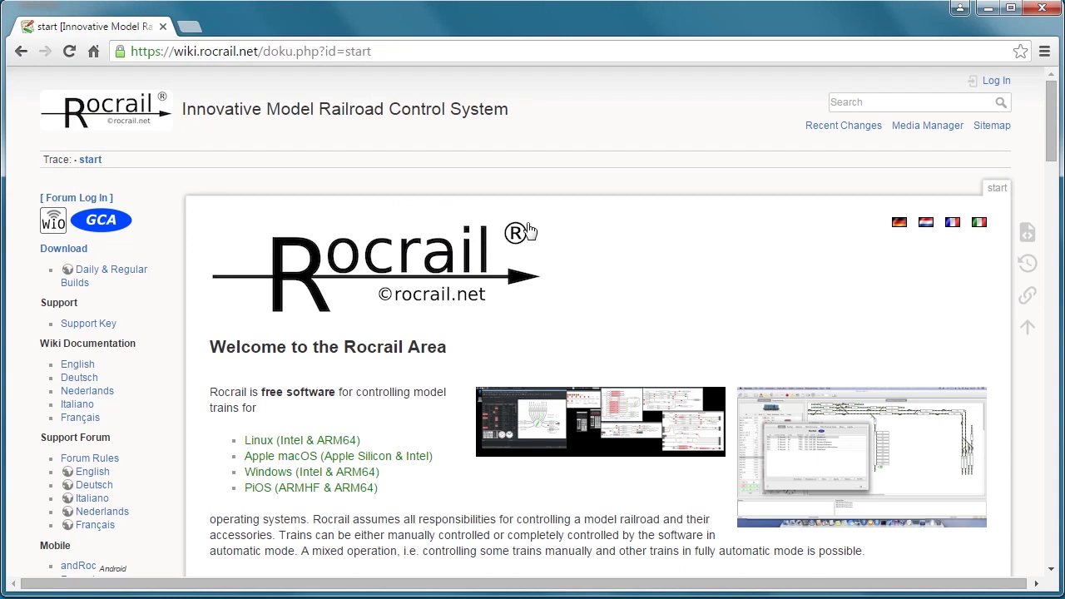
Step: Search the Rocrail wiki for "schedule example"
{"action": "left_click", "coordinate": [873, 99]}
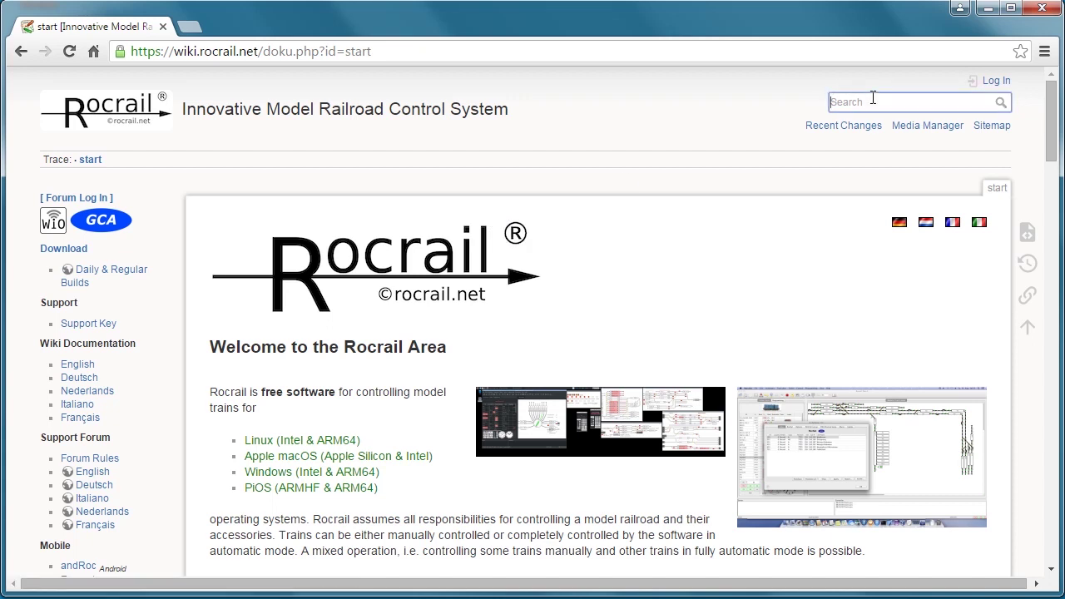
{"action": "type", "text": "schedule example"}
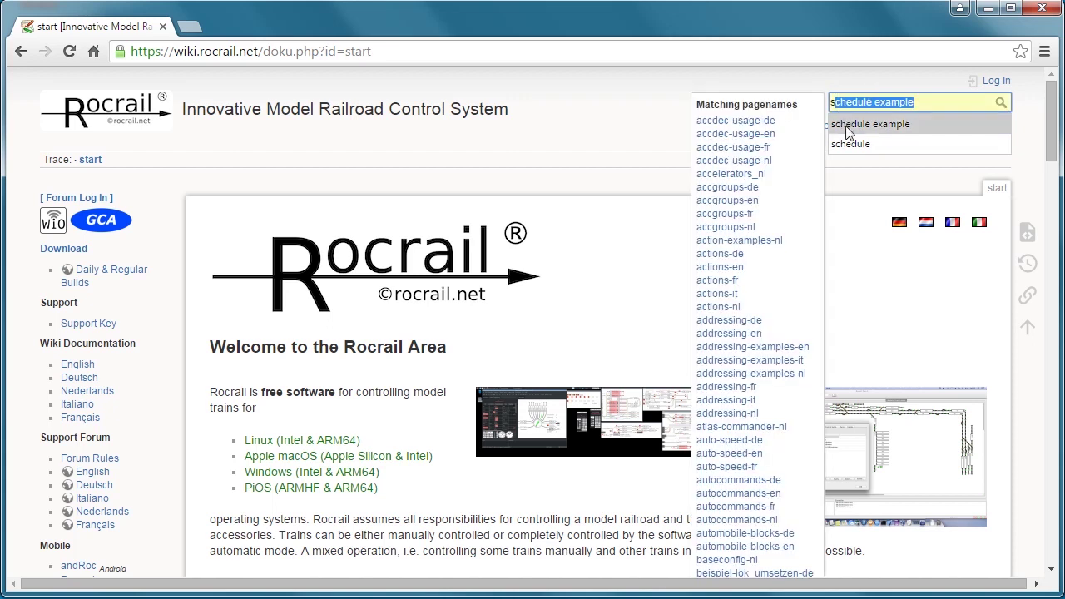
{"action": "left_click", "coordinate": [856, 124]}
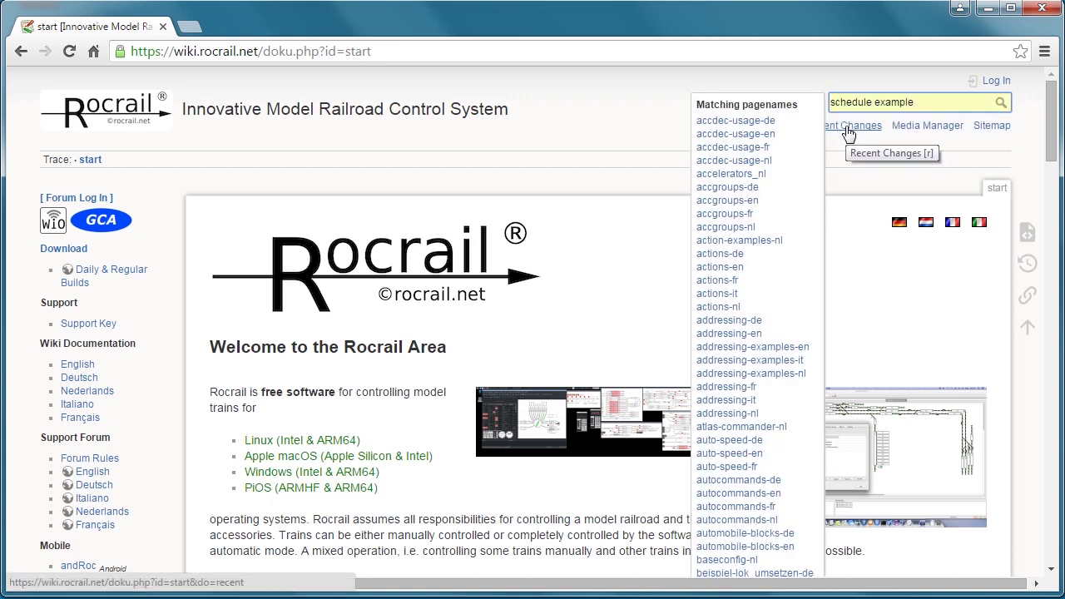
{"action": "left_click", "coordinate": [1001, 103]}
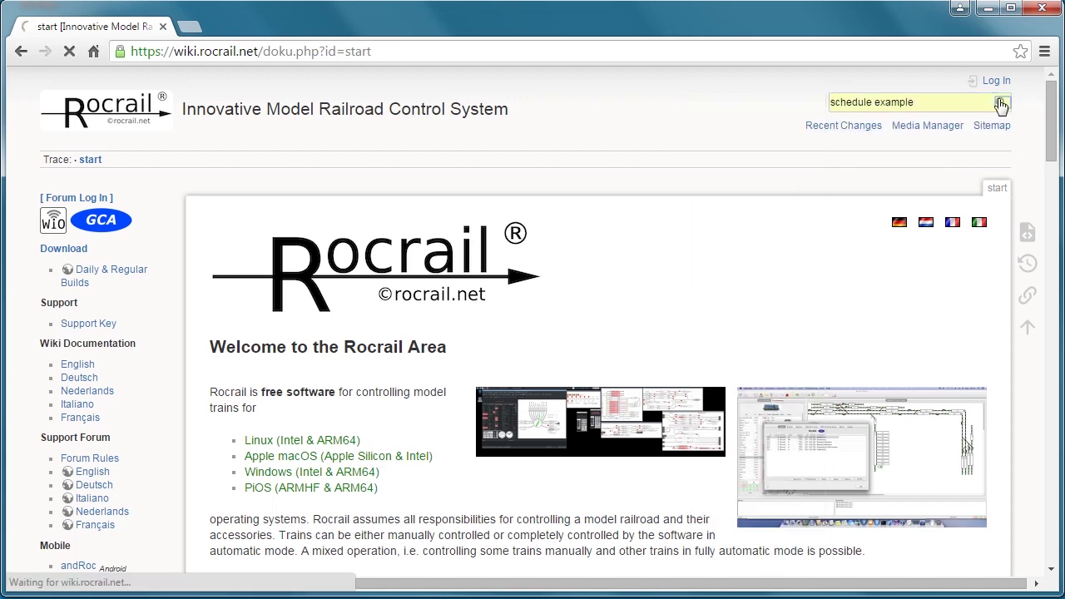
Step: Look through the wiki's full-text search results for a page with schedule examples
{"action": "scroll", "coordinate": [420, 262], "scroll_direction": "down", "scroll_amount": 2}
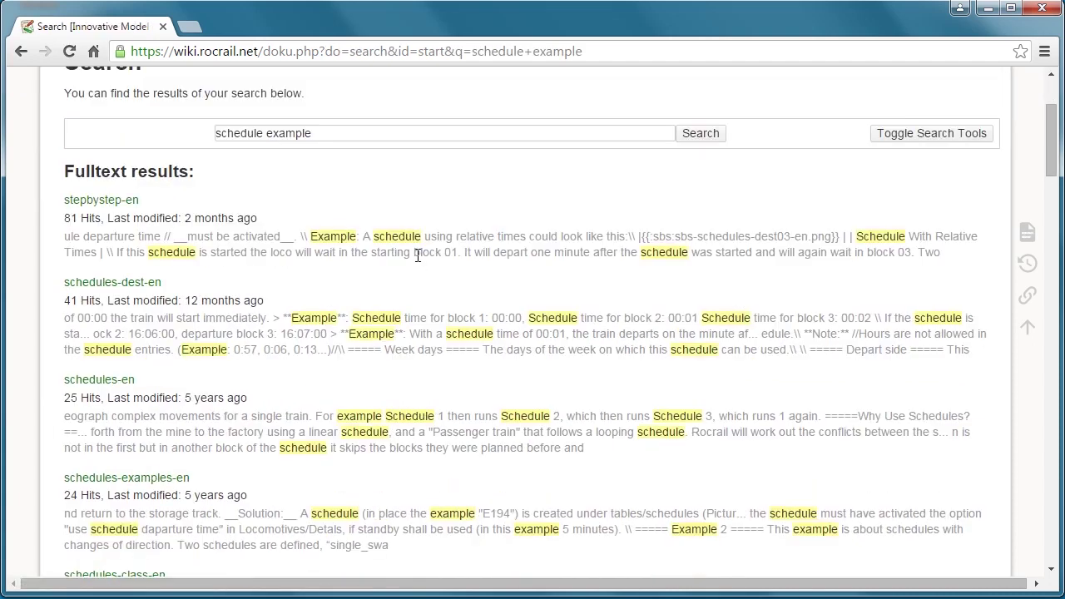
{"action": "scroll", "coordinate": [418, 255], "scroll_direction": "down", "scroll_amount": 1}
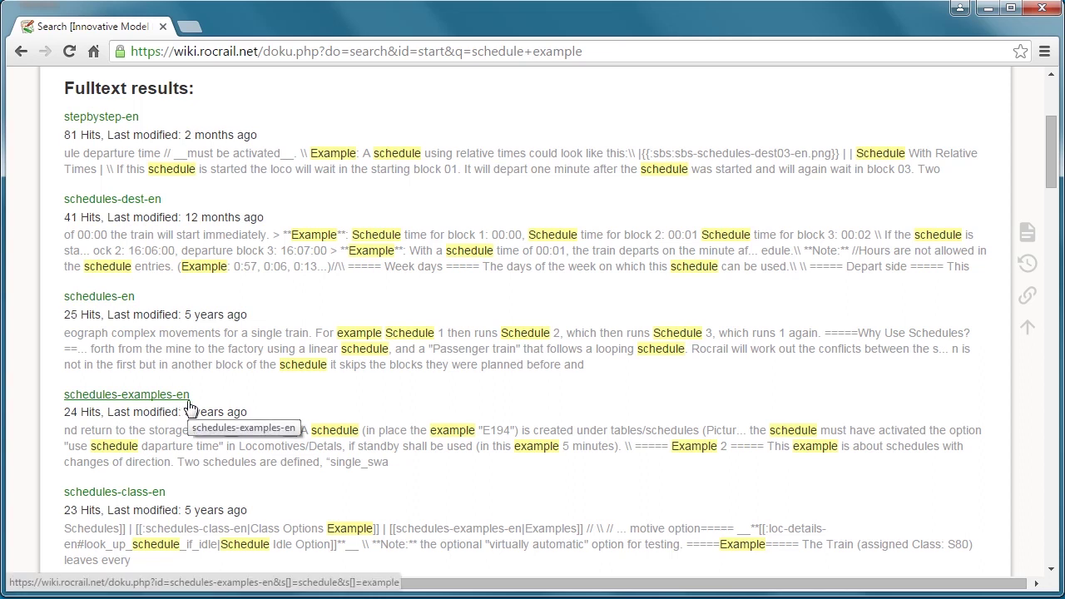
{"action": "scroll", "coordinate": [269, 347], "scroll_direction": "down", "scroll_amount": 1}
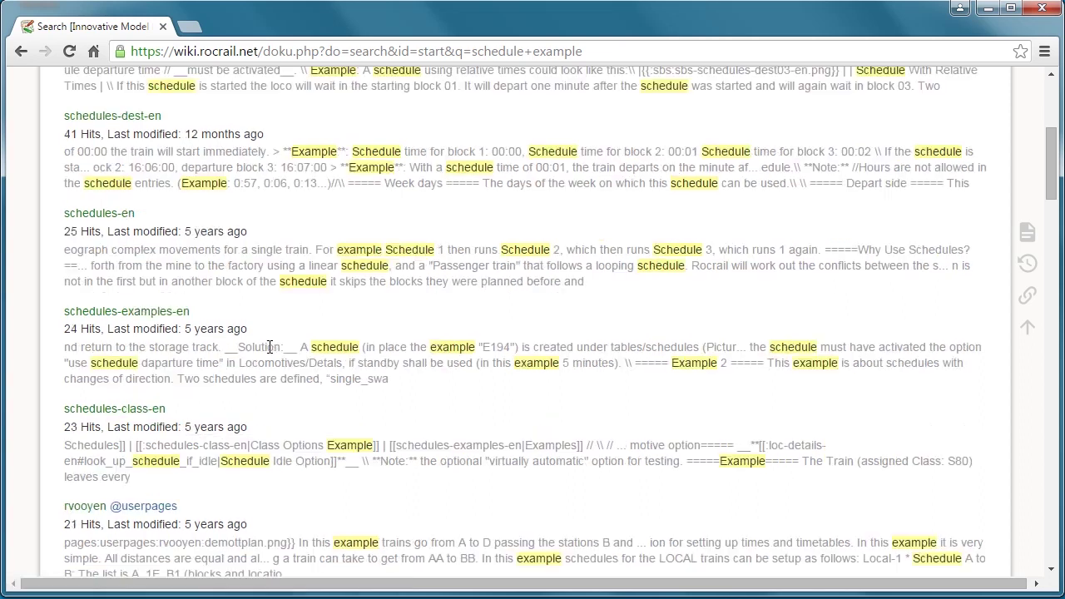
{"action": "scroll", "coordinate": [269, 347], "scroll_direction": "down", "scroll_amount": 1}
{"action": "scroll", "coordinate": [269, 347], "scroll_direction": "down", "scroll_amount": 2}
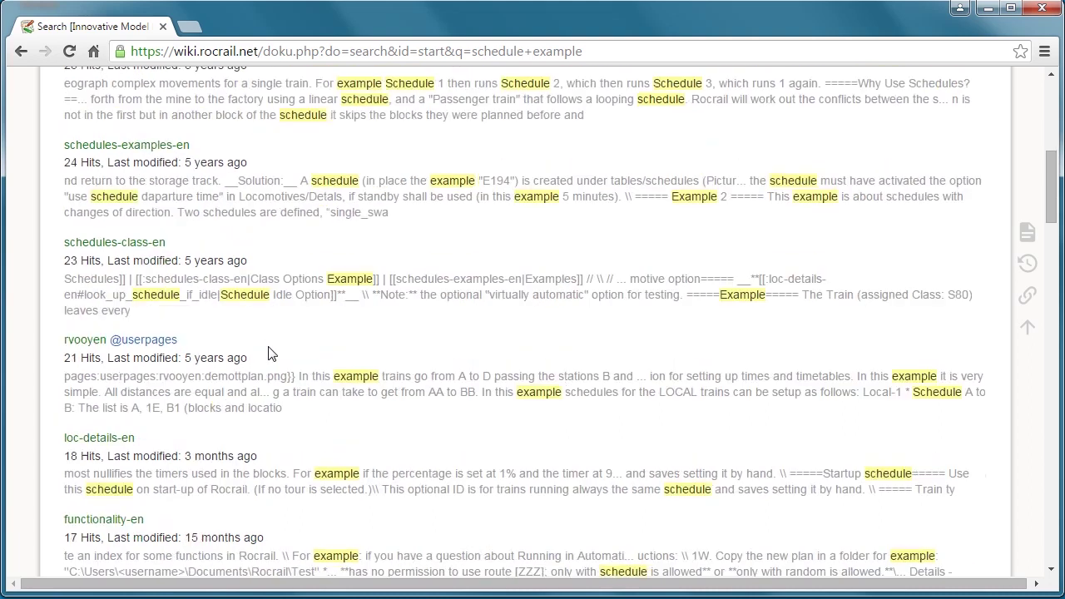
{"action": "scroll", "coordinate": [270, 350], "scroll_direction": "down", "scroll_amount": 3}
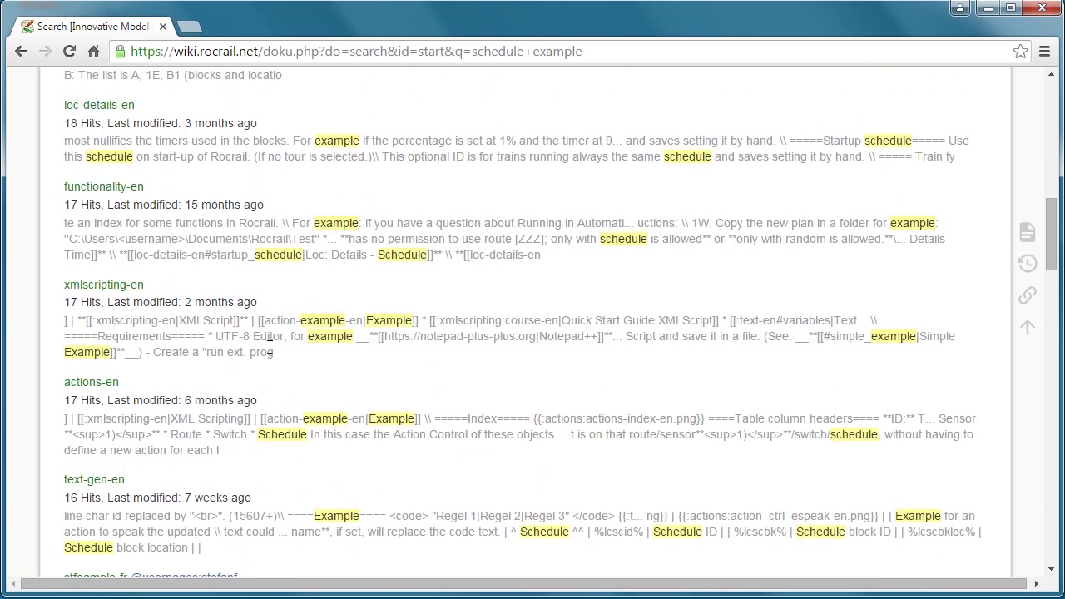
{"action": "scroll", "coordinate": [270, 347], "scroll_direction": "down", "scroll_amount": 1}
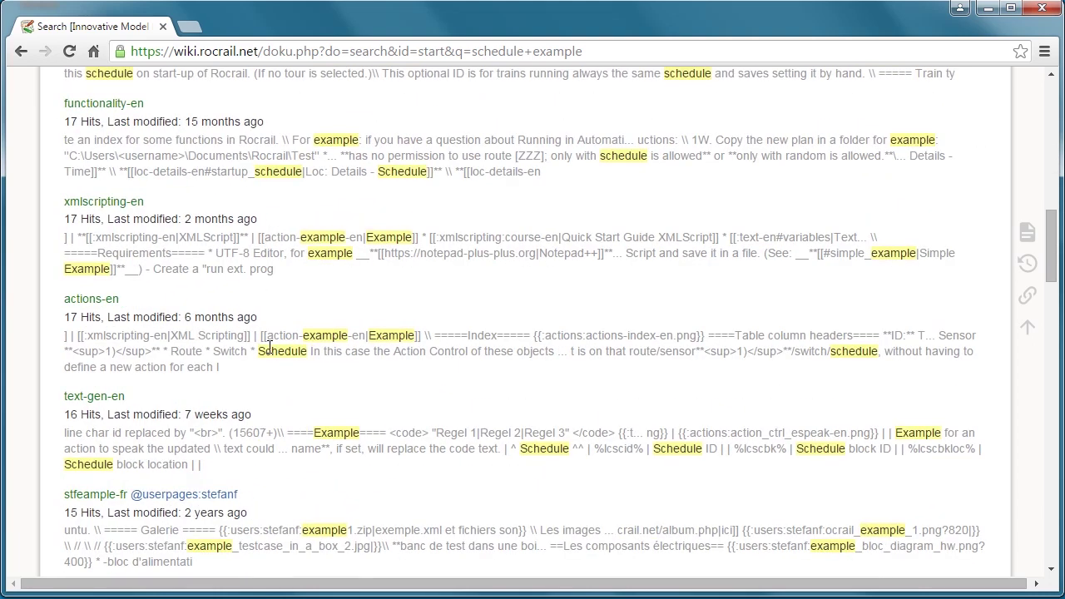
{"action": "scroll", "coordinate": [269, 347], "scroll_direction": "down", "scroll_amount": 1}
{"action": "scroll", "coordinate": [270, 347], "scroll_direction": "down", "scroll_amount": 2}
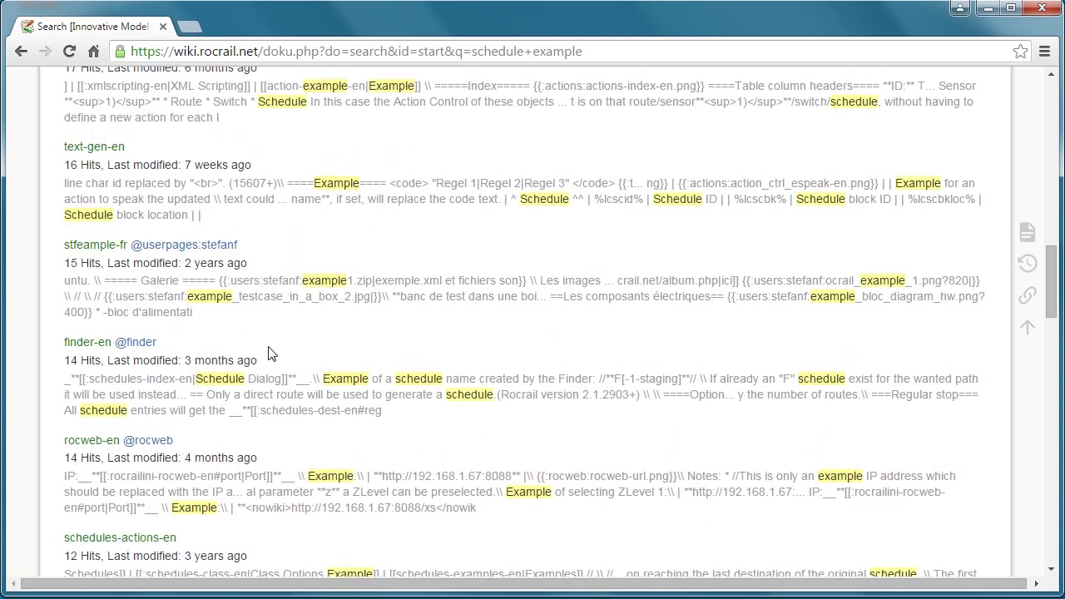
{"action": "scroll", "coordinate": [269, 354], "scroll_direction": "down", "scroll_amount": 4}
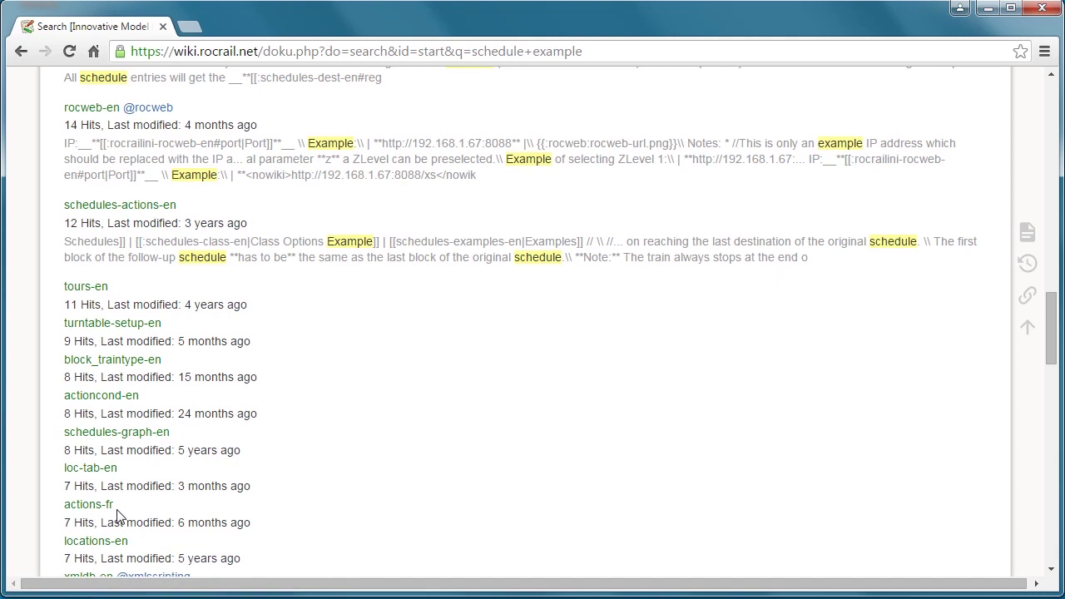
{"action": "scroll", "coordinate": [116, 515], "scroll_direction": "up", "scroll_amount": 18}
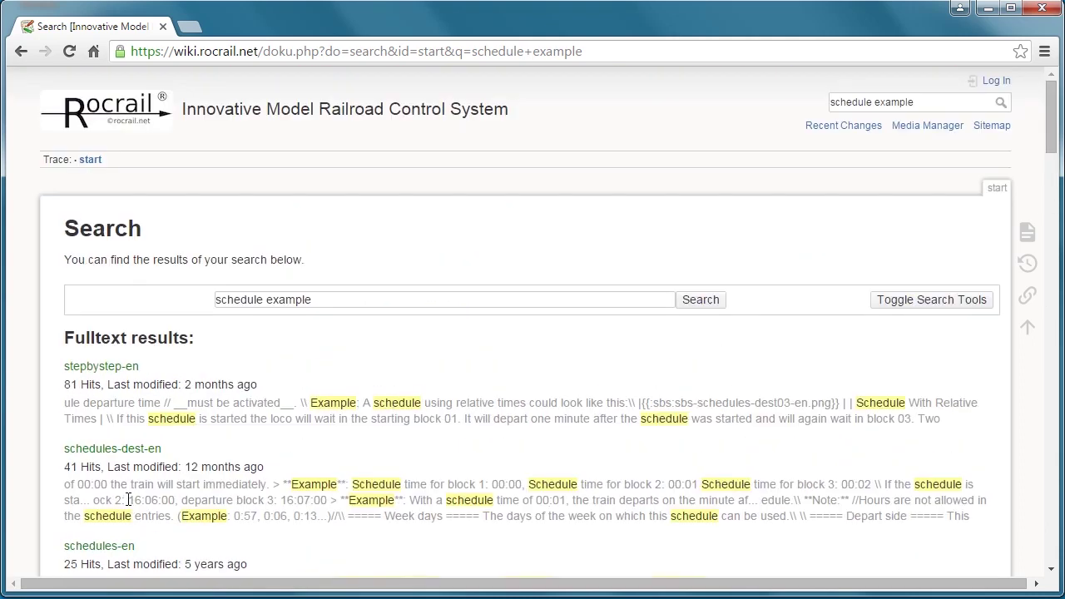
Step: Open the schedules-examples-en wiki page and download the test_fahrplan_swap.zip file at the end of its examples
{"action": "scroll", "coordinate": [138, 497], "scroll_direction": "down", "scroll_amount": 4}
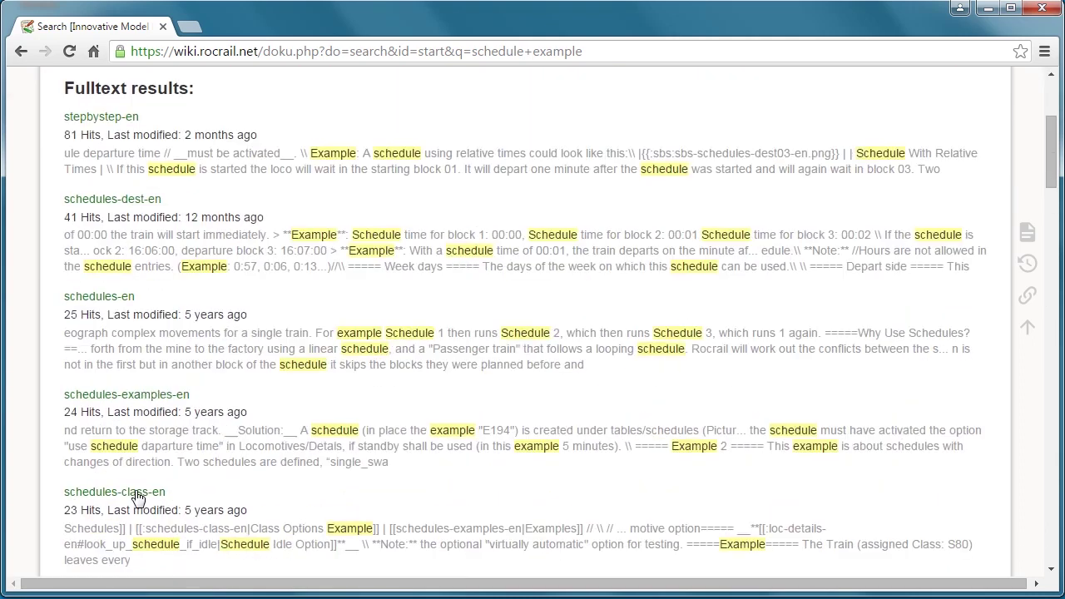
{"action": "left_click", "coordinate": [152, 397]}
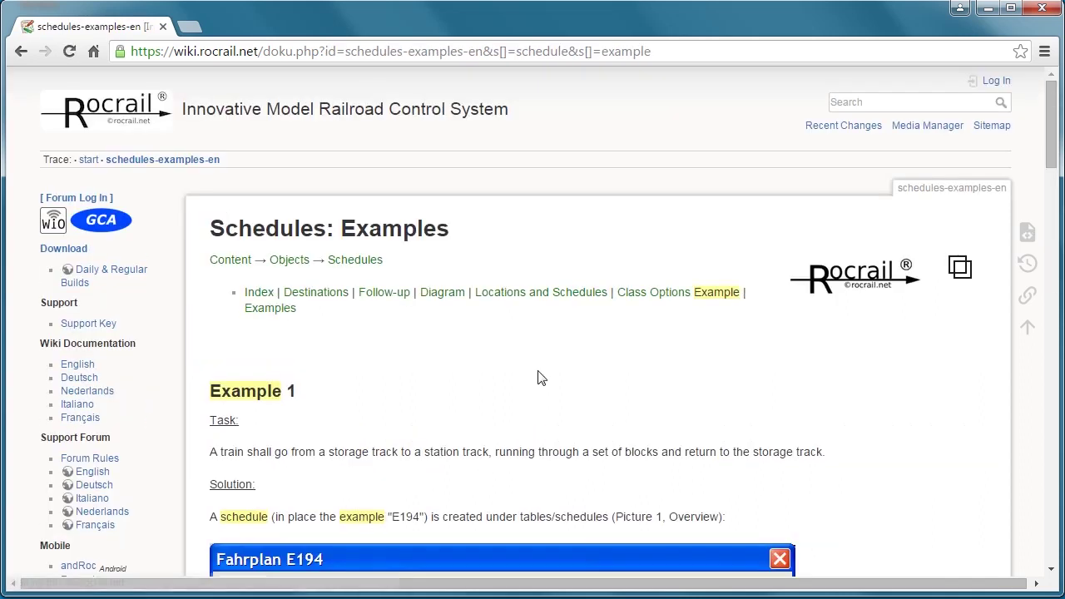
{"action": "scroll", "coordinate": [618, 350], "scroll_direction": "down", "scroll_amount": 5}
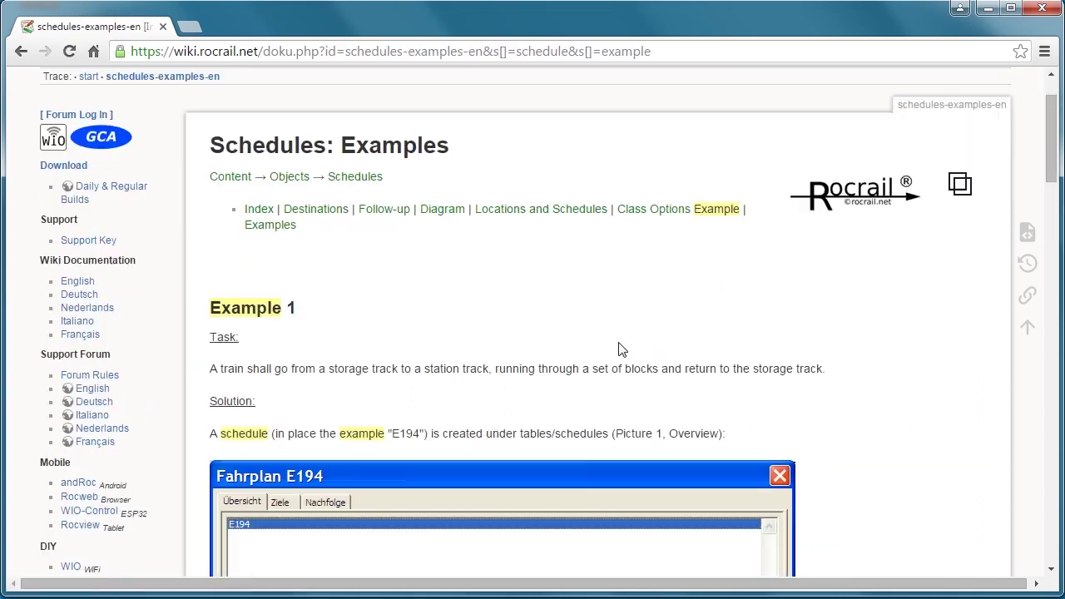
{"action": "scroll", "coordinate": [621, 351], "scroll_direction": "down", "scroll_amount": 20}
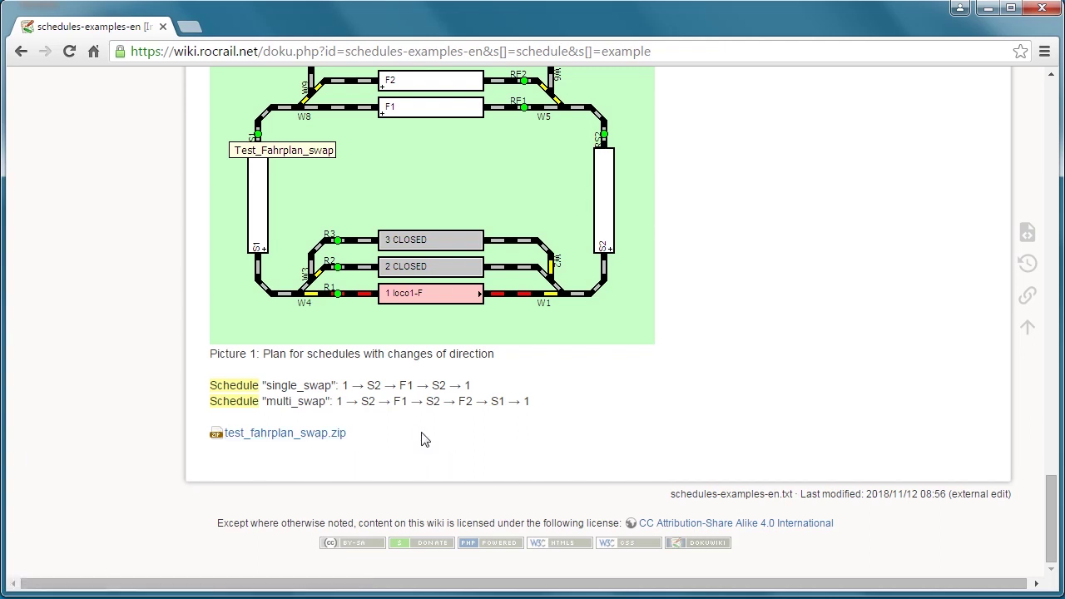
{"action": "left_click", "coordinate": [270, 436]}
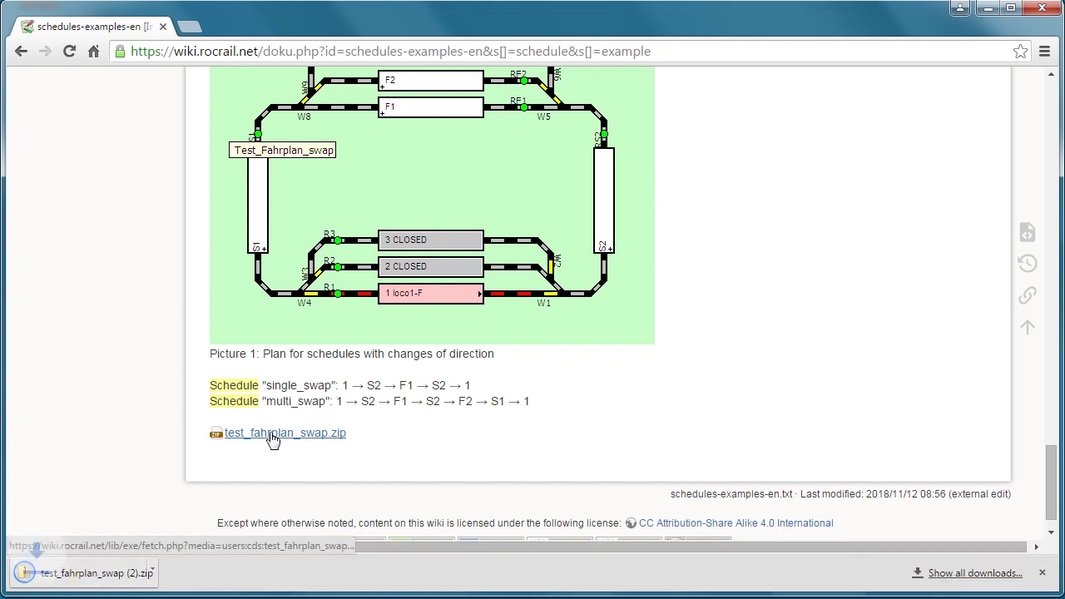
Step: Open the downloaded test_fahrplan_swap archive, review its files and extraction destination options, and cancel the extraction
{"action": "left_click", "coordinate": [97, 578]}
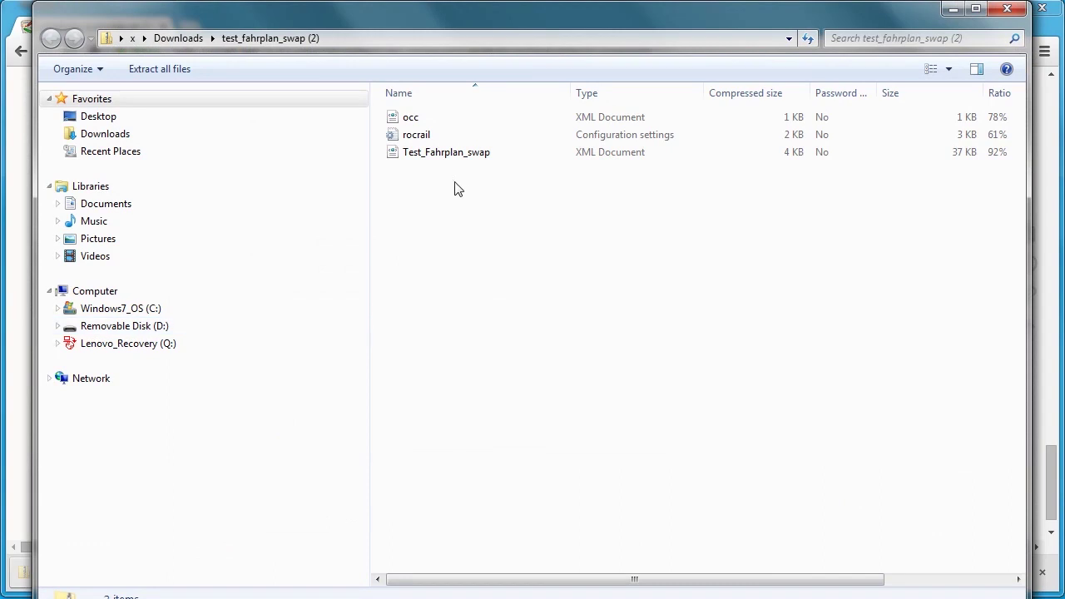
{"action": "left_click", "coordinate": [149, 69]}
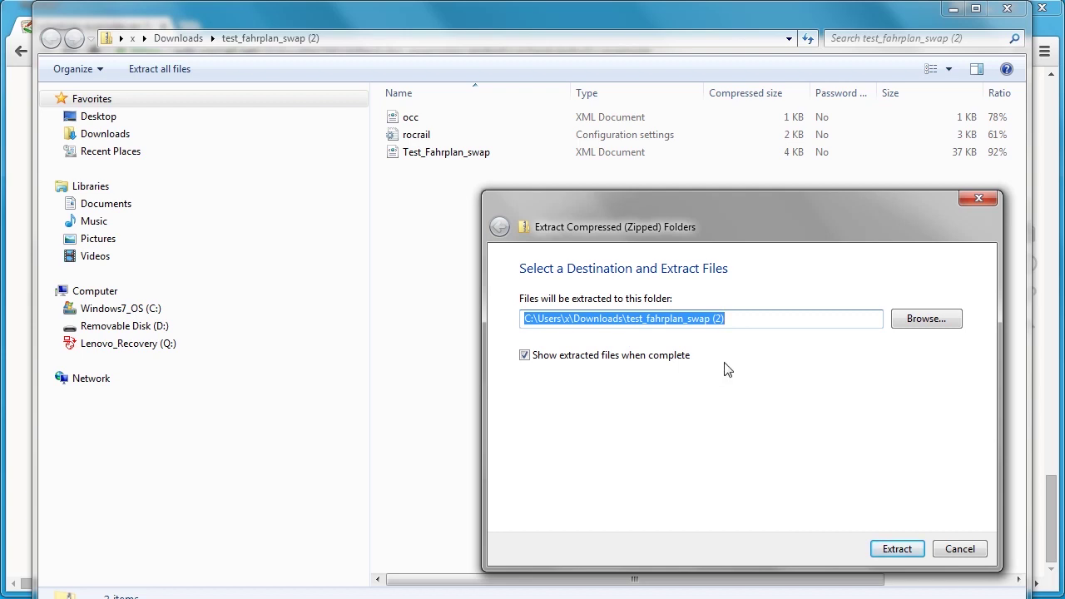
{"action": "left_click", "coordinate": [959, 550]}
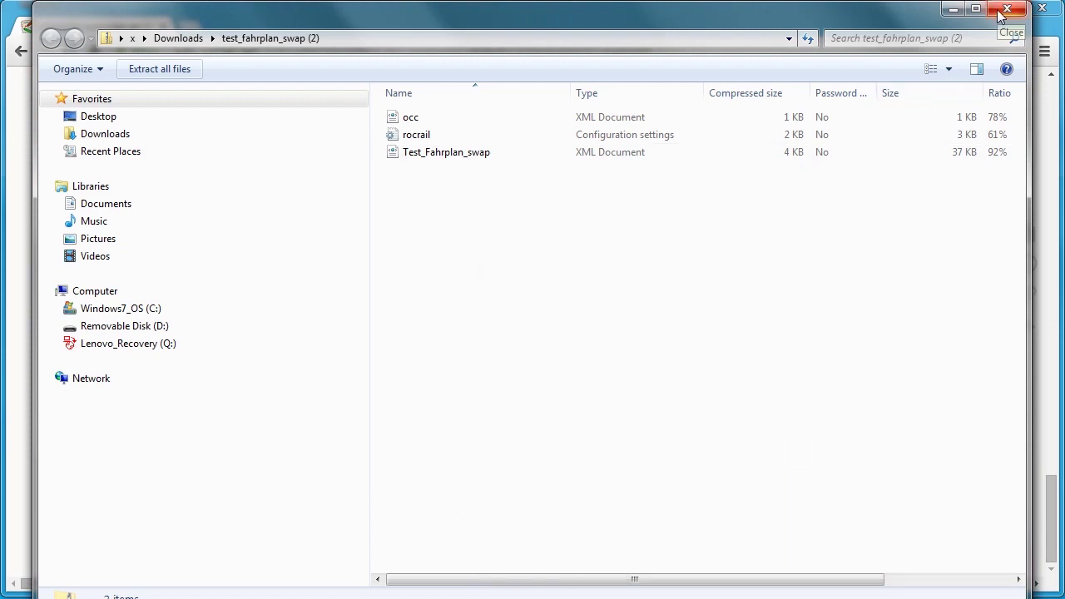
Step: Check the Rocrail-Windows-WIN64 folder on drive C for the test_fahrplan_swap folder and close the file browser
{"action": "left_click", "coordinate": [119, 312]}
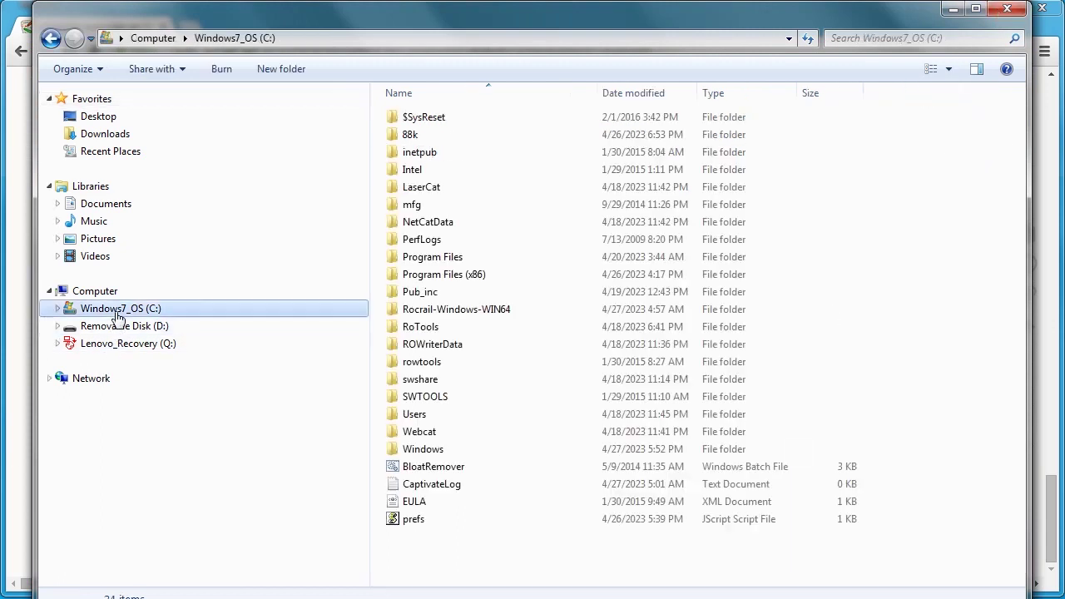
{"action": "double_click", "coordinate": [446, 310]}
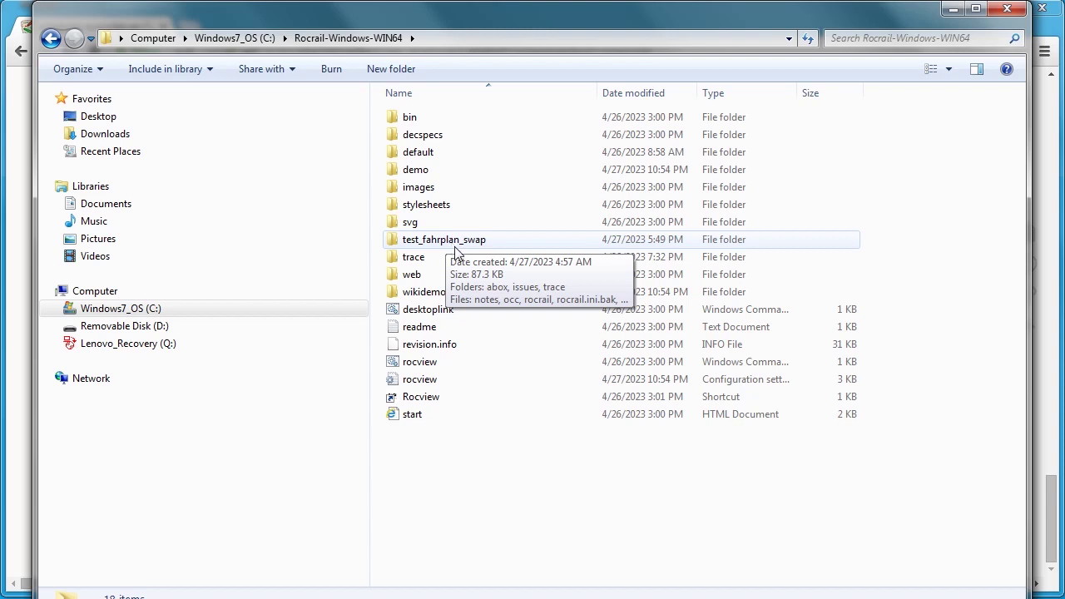
{"action": "left_click", "coordinate": [1011, 15]}
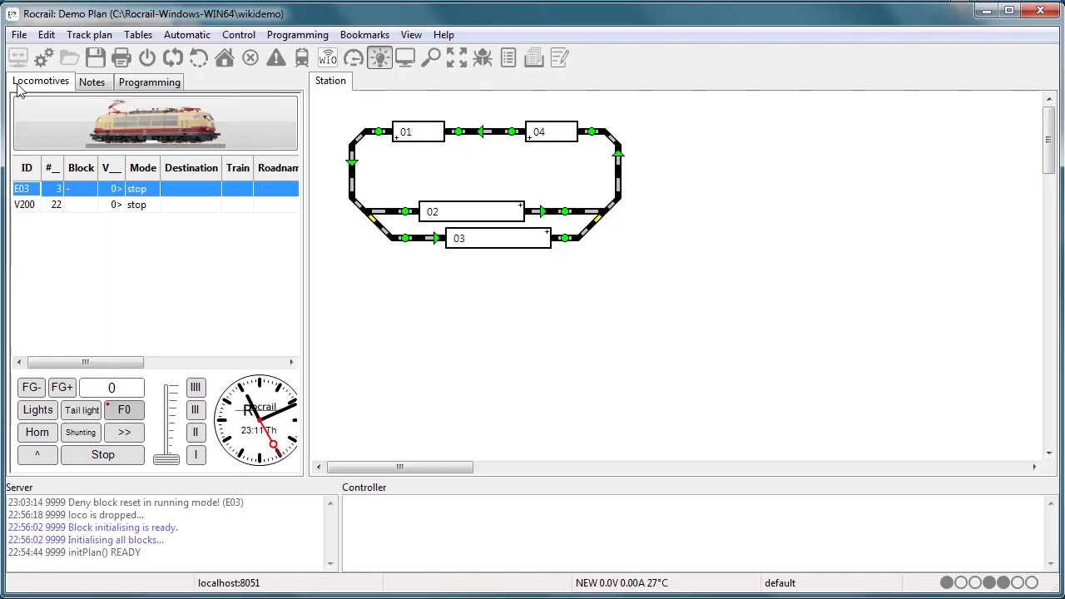
Step: In Rocrail, open the test_fahrplan_swap workspace, allowing the server shutdown, minimize the server console and enlarge the track plan area
{"action": "left_click", "coordinate": [18, 35]}
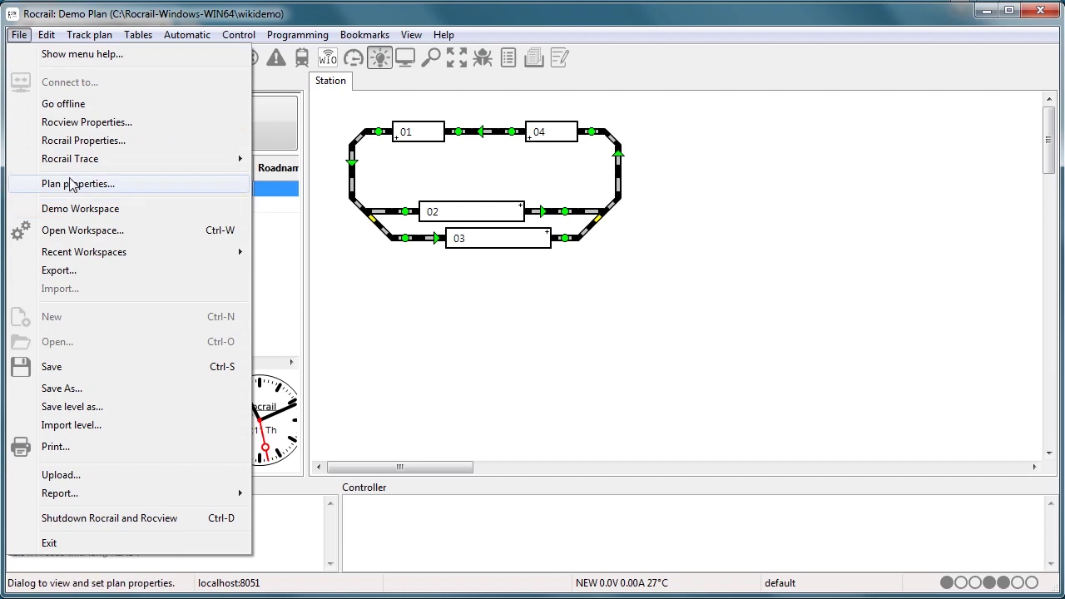
{"action": "key", "text": "ctrl+d"}
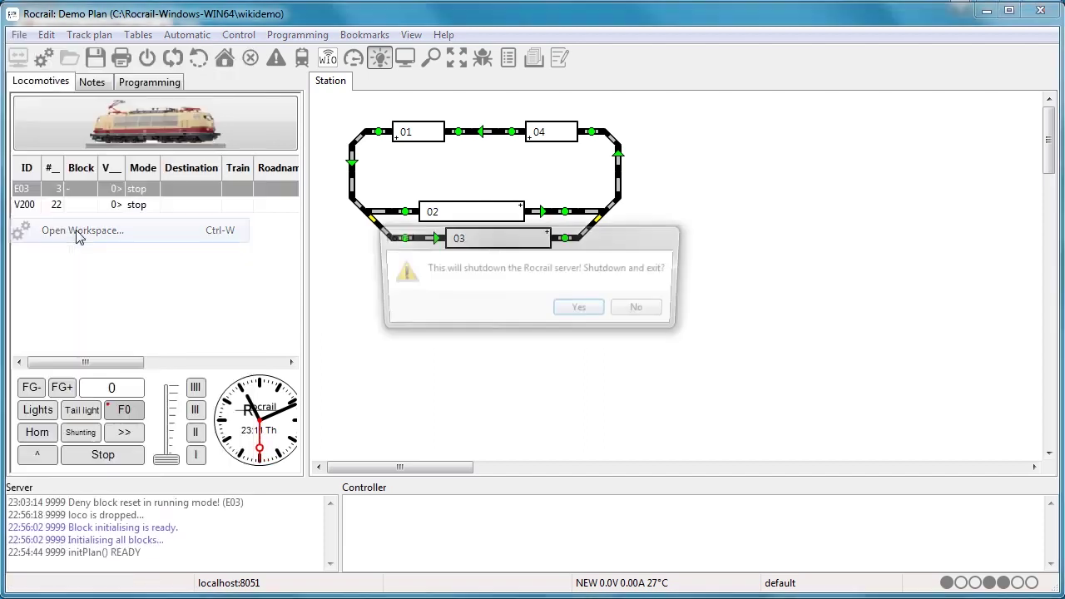
{"action": "left_click", "coordinate": [581, 310]}
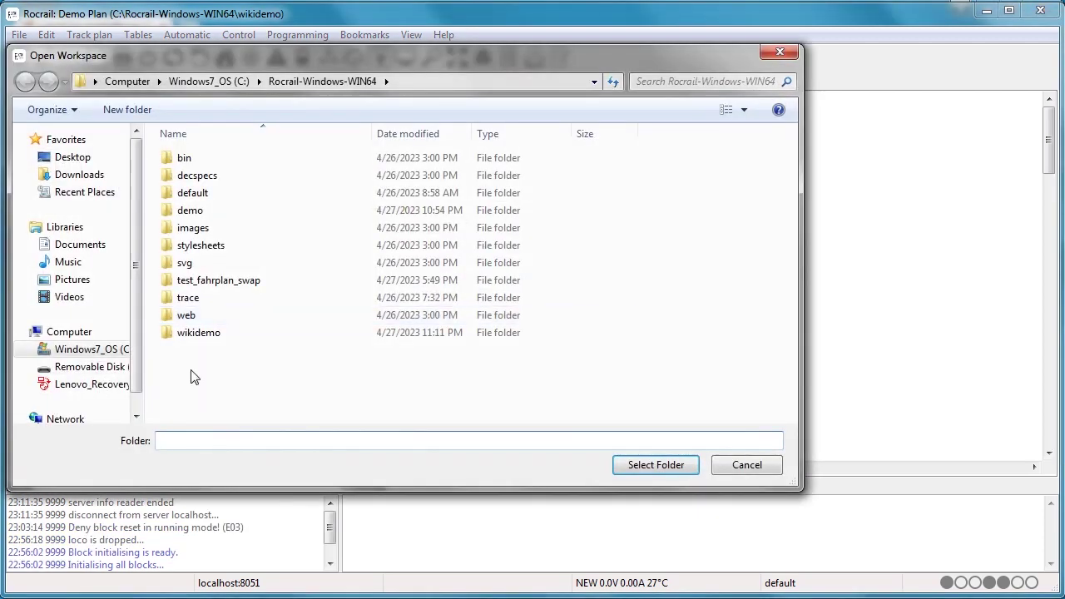
{"action": "left_click", "coordinate": [204, 280]}
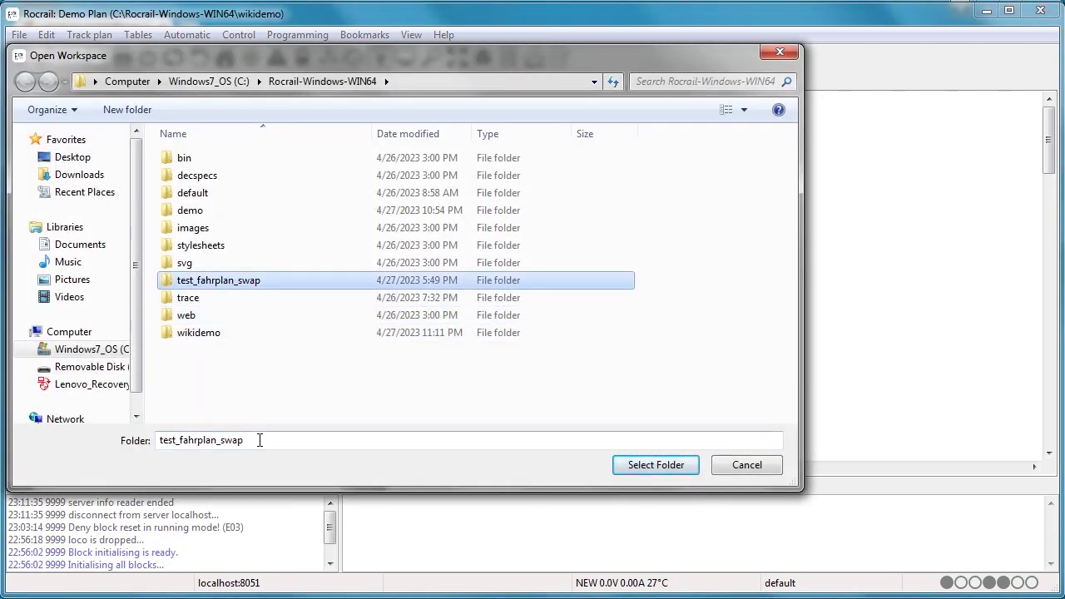
{"action": "left_click", "coordinate": [647, 467]}
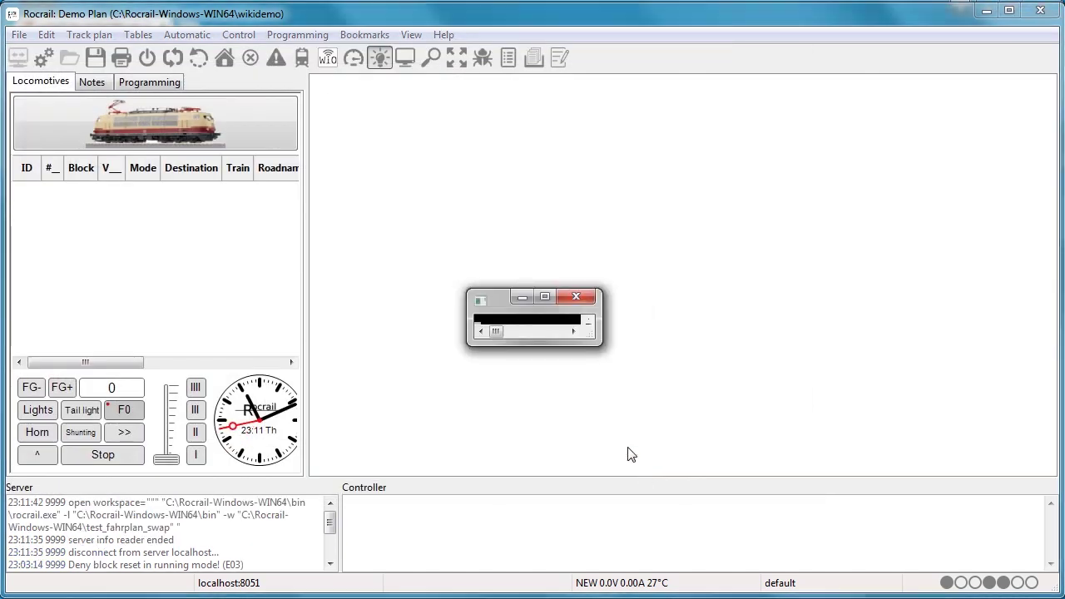
{"action": "left_click", "coordinate": [521, 298]}
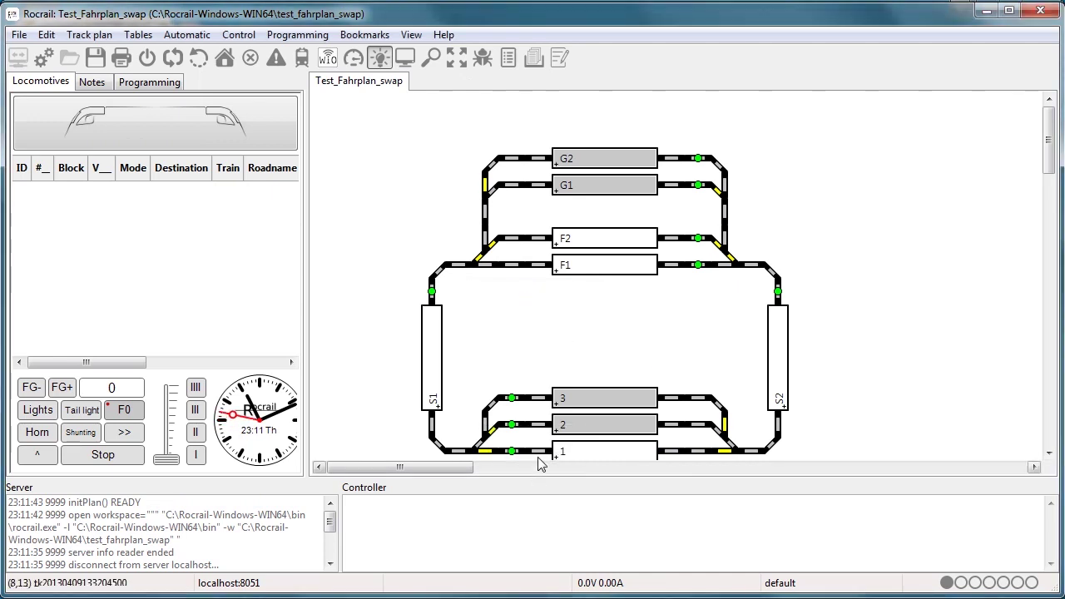
{"action": "left_click_drag", "start_coordinate": [533, 480], "coordinate": [529, 503]}
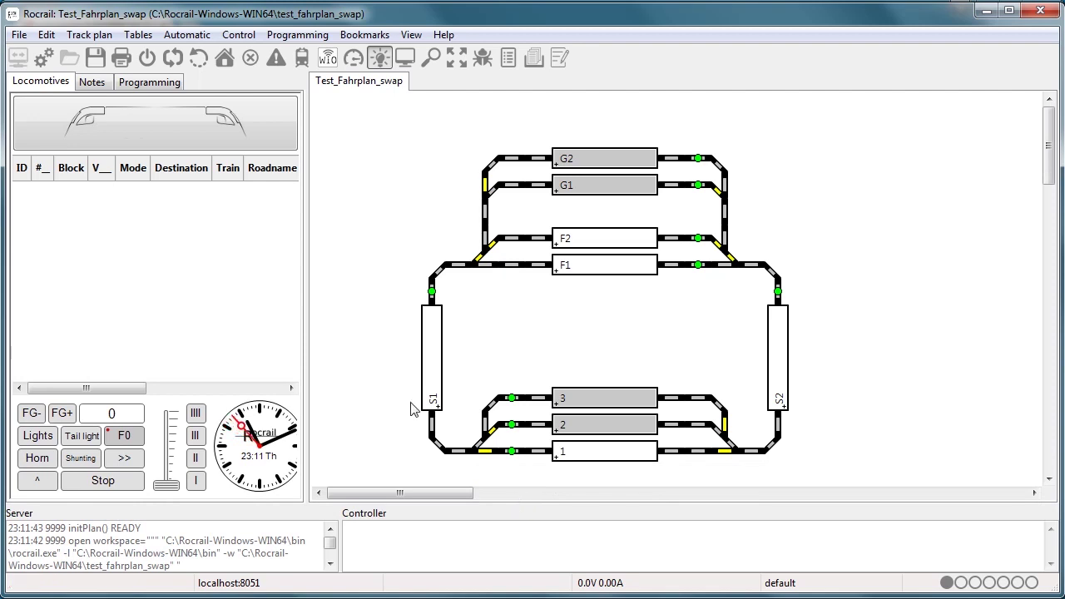
Step: Examine the destinations and actions of the multi_swap schedule against the track plan, and close the schedule without changes
{"action": "left_click", "coordinate": [133, 35]}
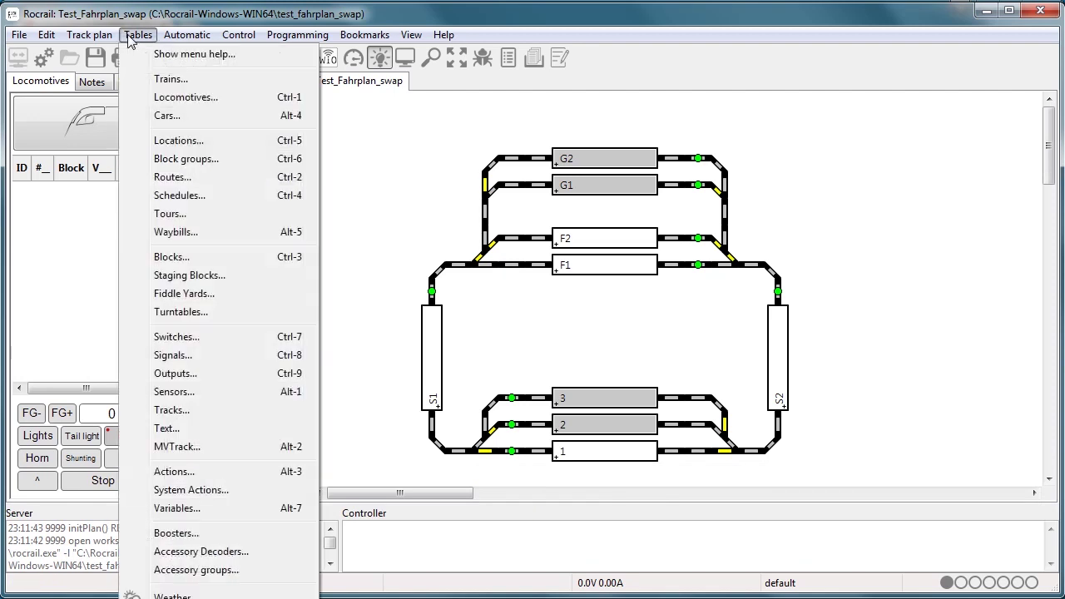
{"action": "left_click", "coordinate": [184, 198]}
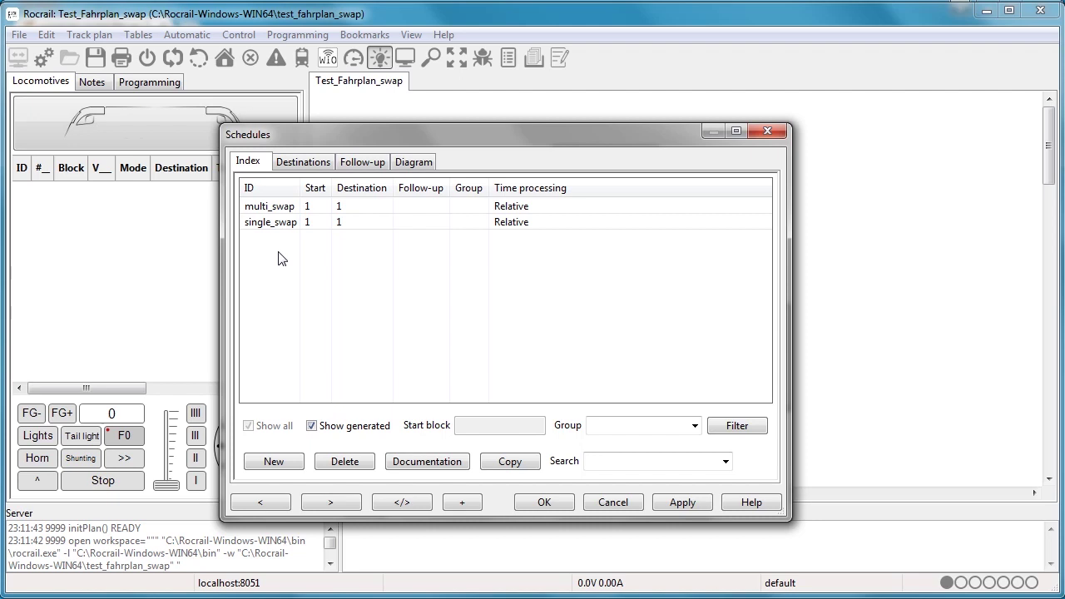
{"action": "left_click", "coordinate": [270, 208]}
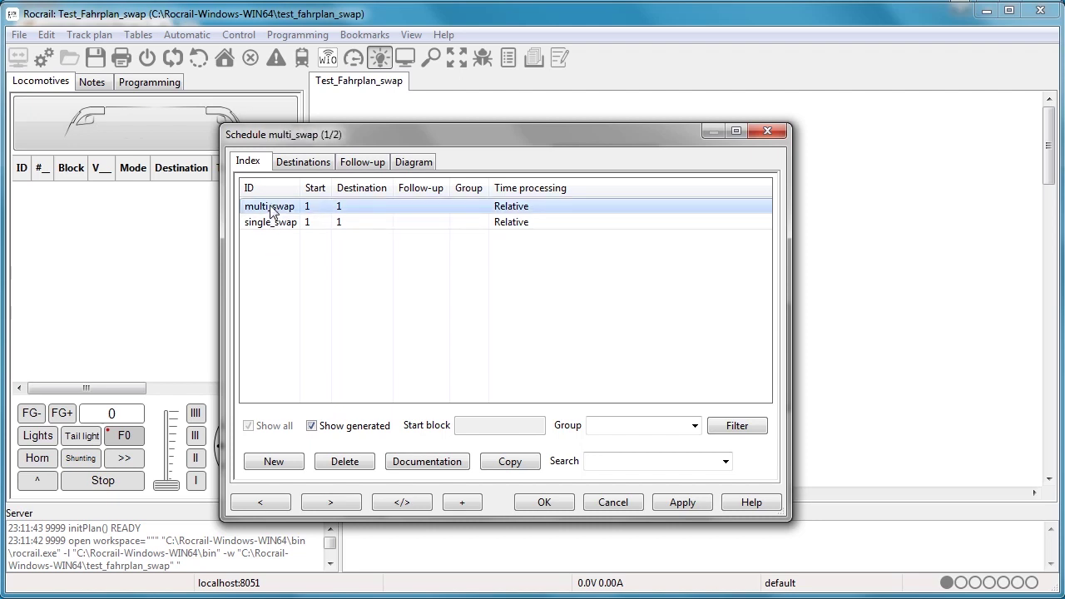
{"action": "left_click", "coordinate": [310, 163]}
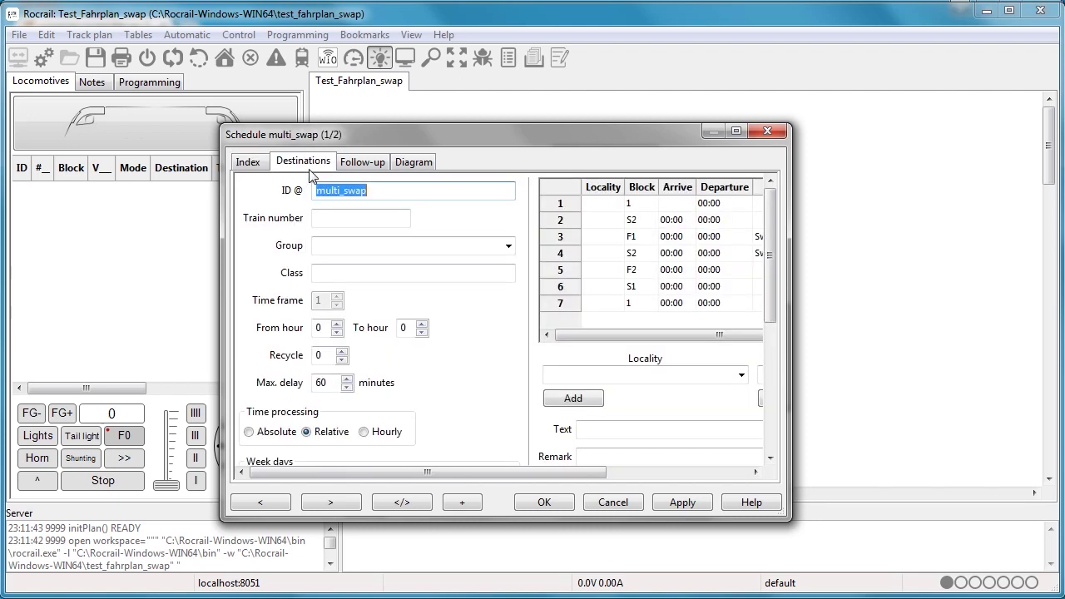
{"action": "left_click_drag", "start_coordinate": [789, 233], "coordinate": [1025, 263]}
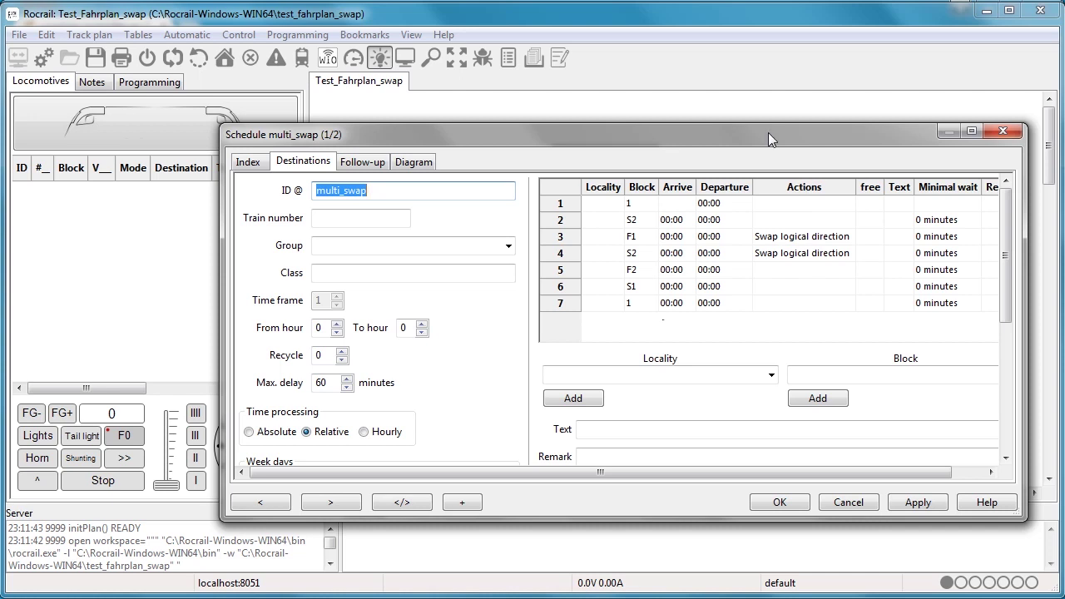
{"action": "left_click_drag", "start_coordinate": [765, 132], "coordinate": [788, 490]}
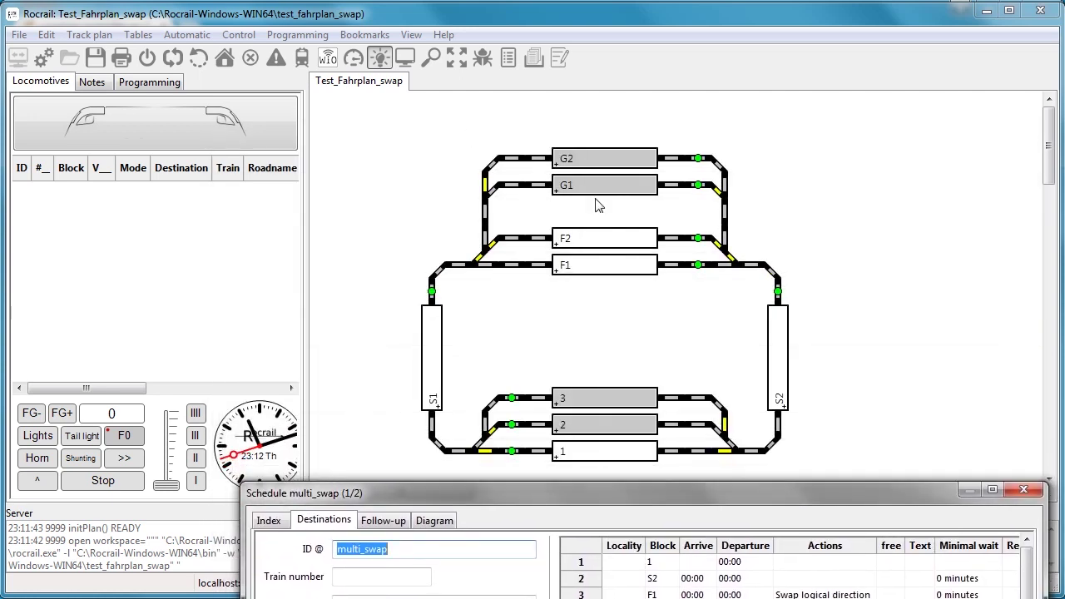
{"action": "left_click_drag", "start_coordinate": [699, 493], "coordinate": [641, 113]}
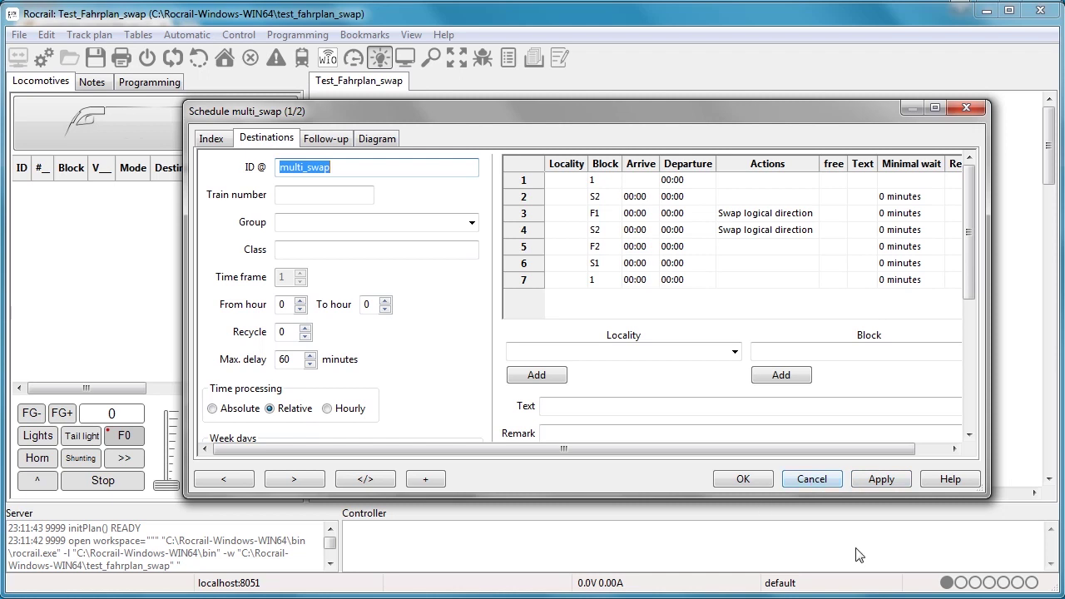
{"action": "left_click", "coordinate": [811, 479]}
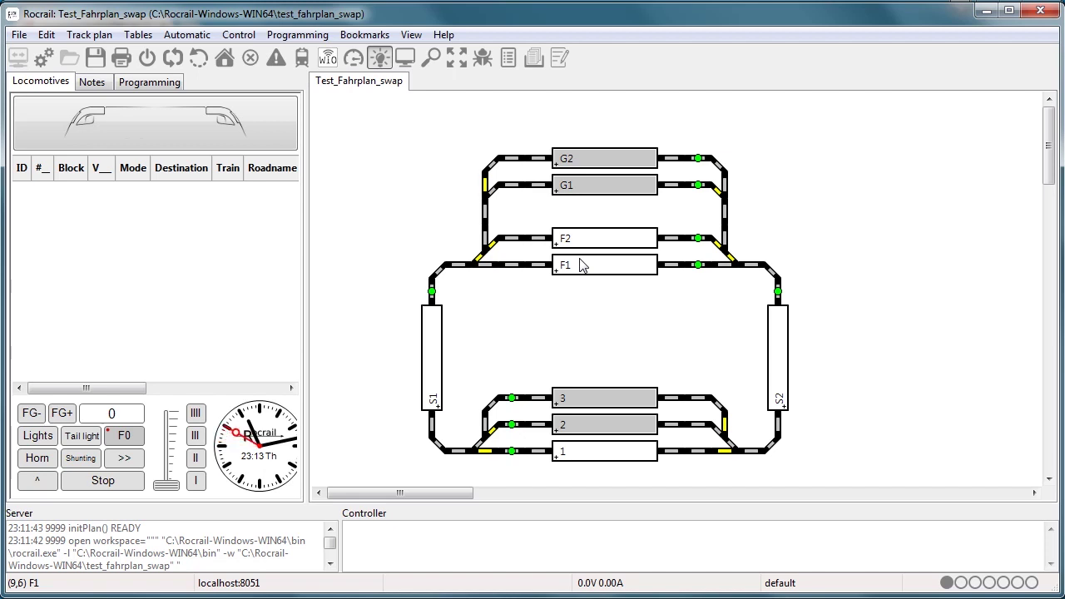
Step: Open the WIO dialog
{"action": "left_click", "coordinate": [327, 60]}
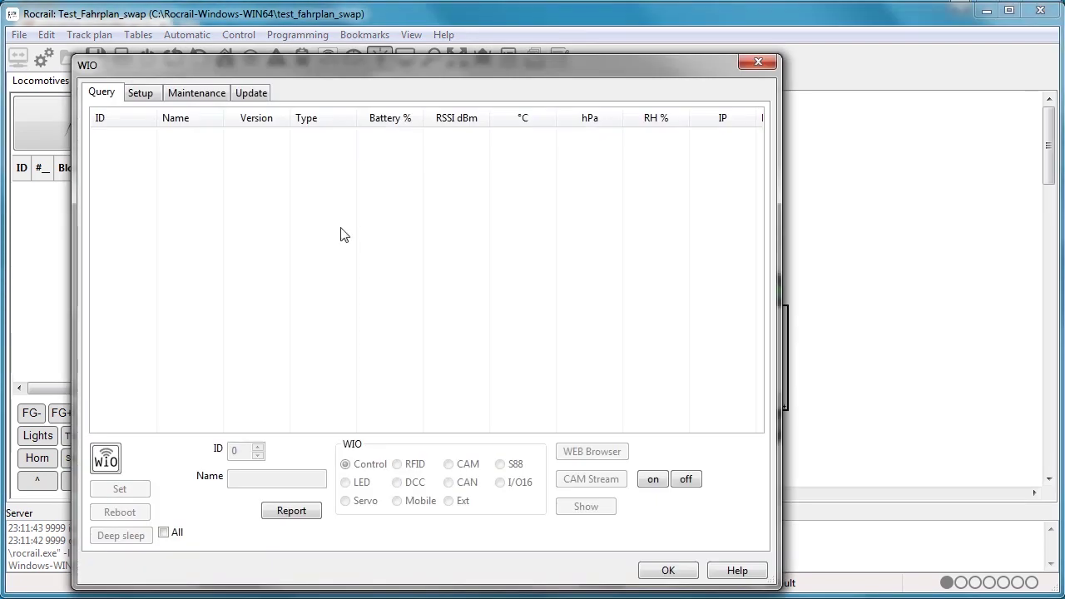